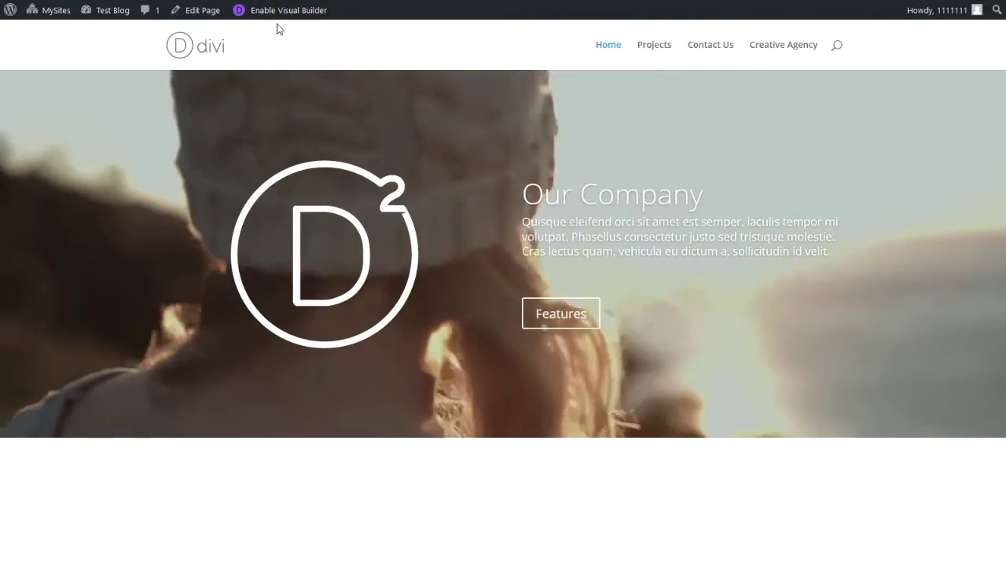
# Enable the Visual Builder on the homepage to edit its video hero section.
pyautogui.click(277, 14)
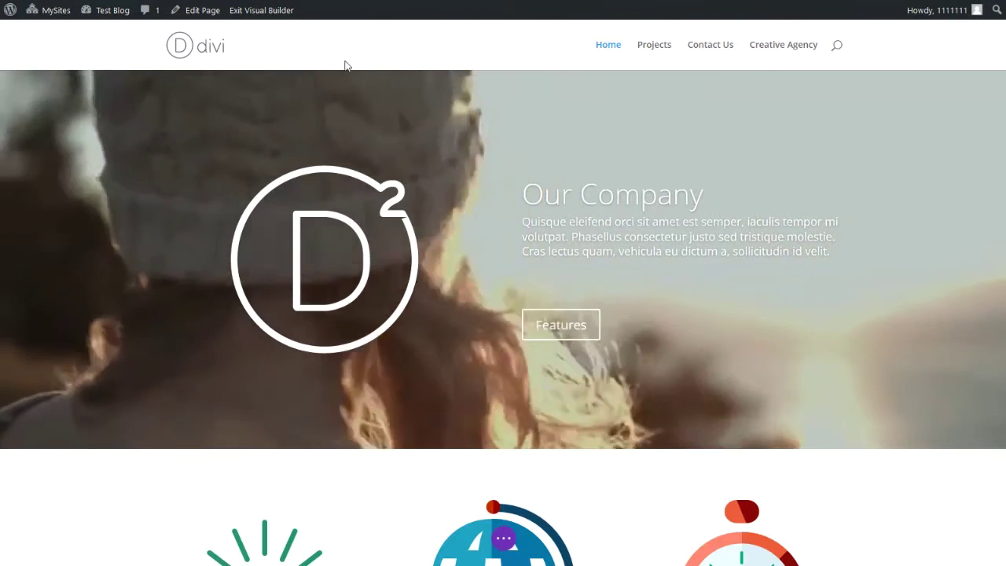
pyautogui.moveTo(357, 99)
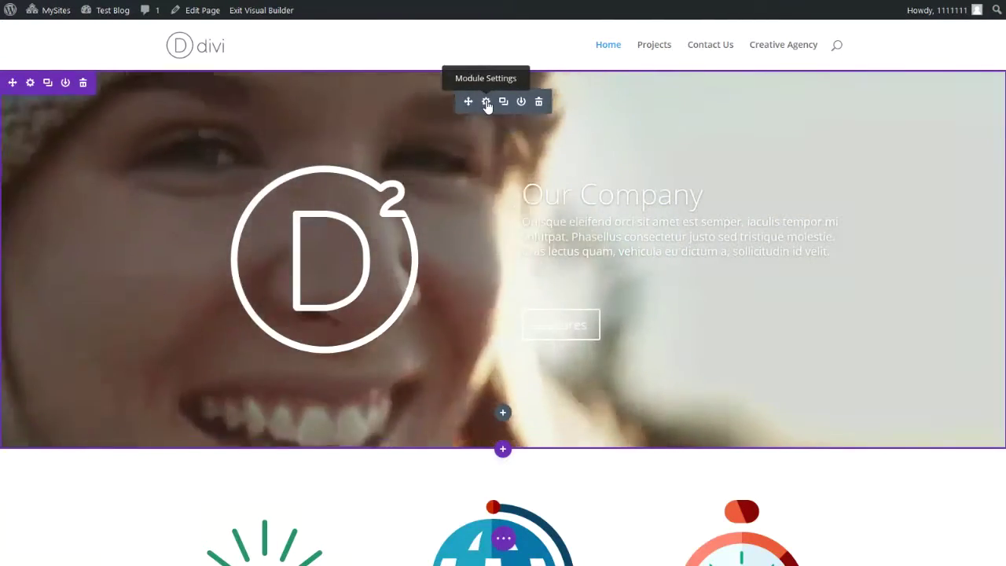
# Add a new slide with the heading 'Test Slider' to the fullwidth slider.
pyautogui.click(487, 103)
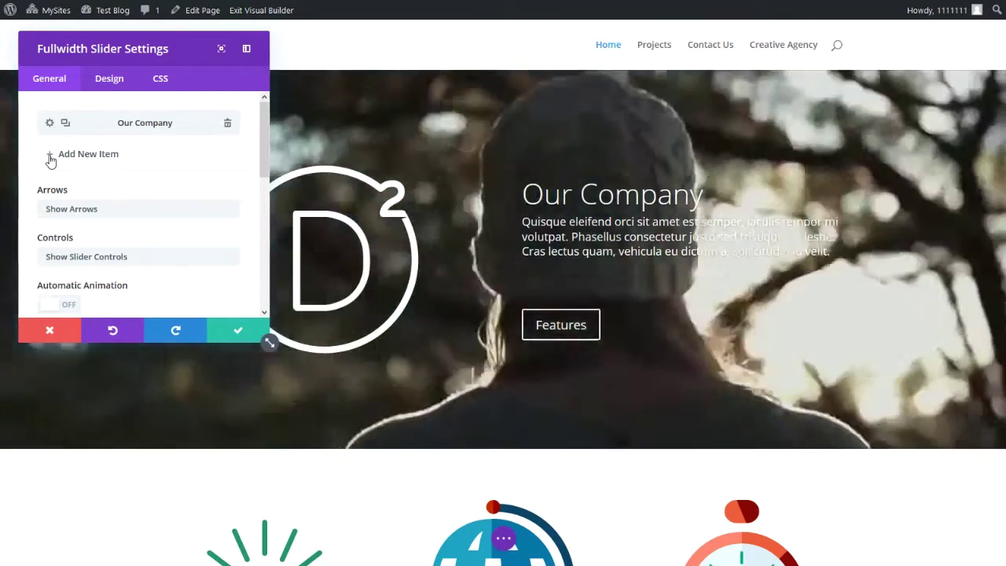
pyautogui.click(52, 155)
pyautogui.click(114, 137)
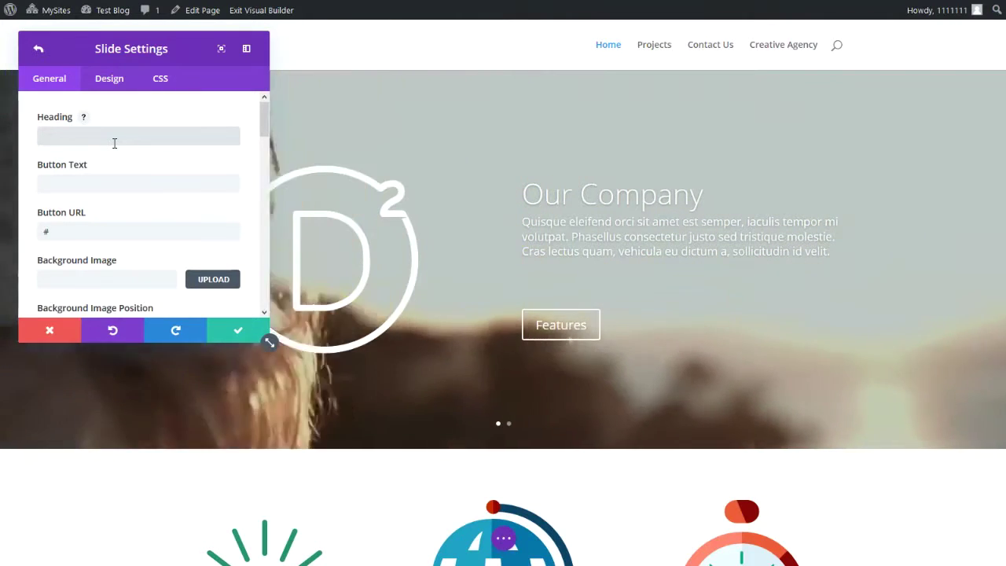
pyautogui.write('Test Slider')
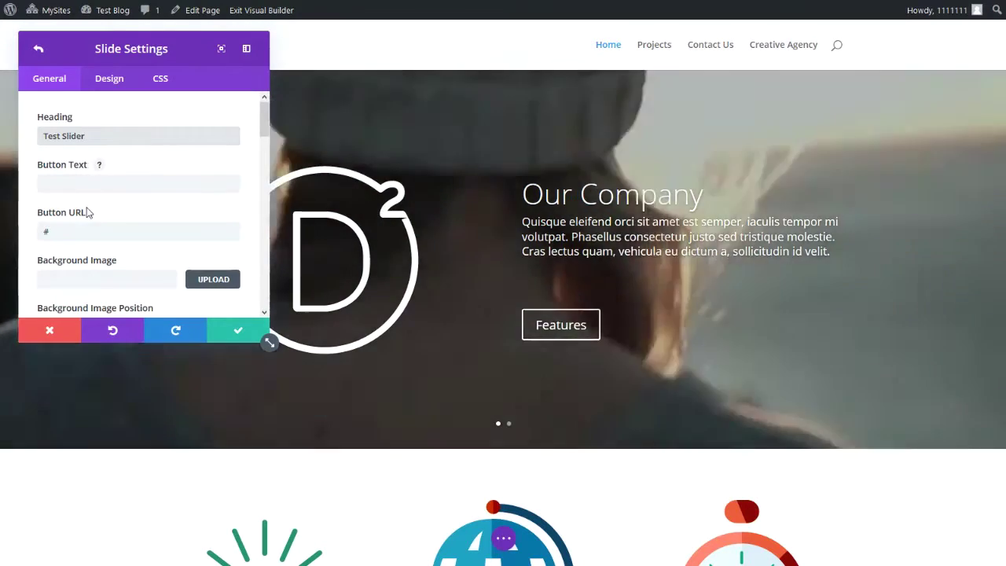
pyautogui.scroll(-3, 118, 225)
pyautogui.scroll(1, 119, 226)
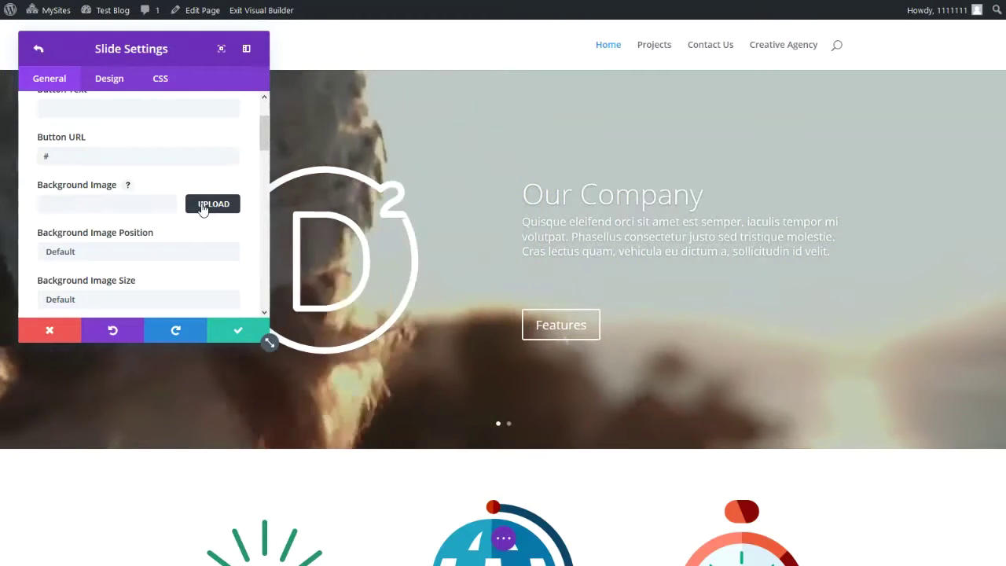
pyautogui.click(202, 206)
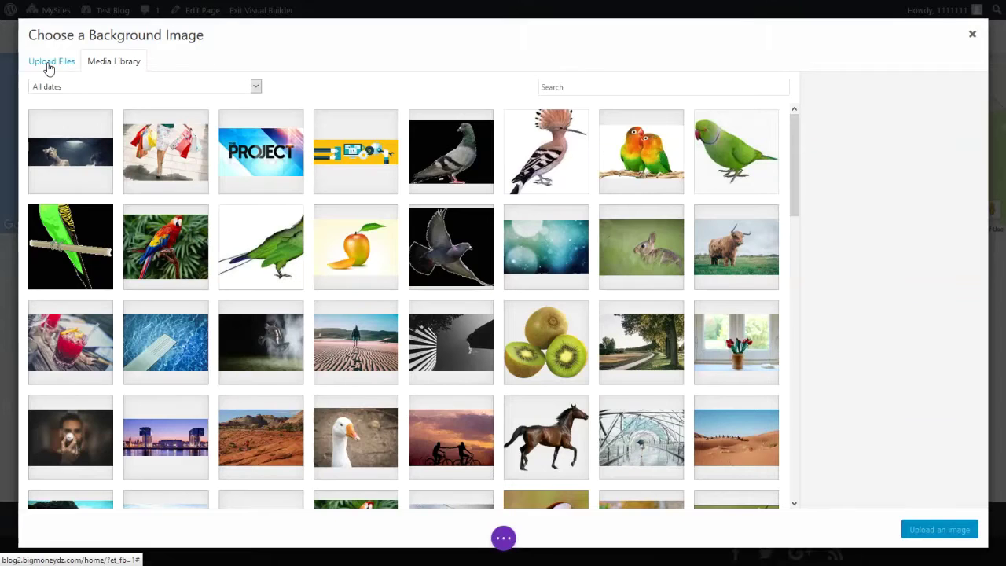
# Upload lightbulb.jpg and use it as the new slide's background image.
pyautogui.click(48, 66)
pyautogui.click(503, 279)
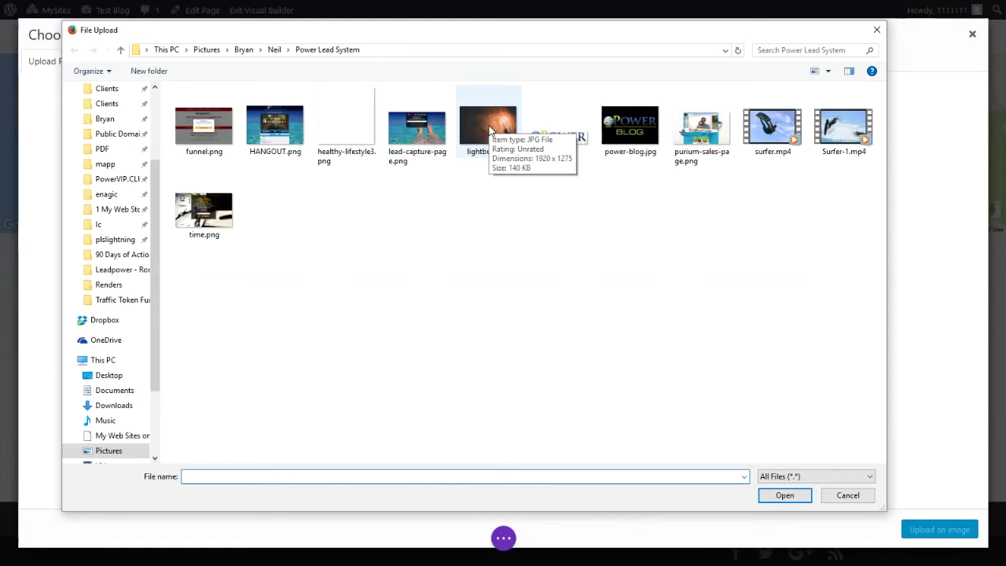
pyautogui.click(488, 130)
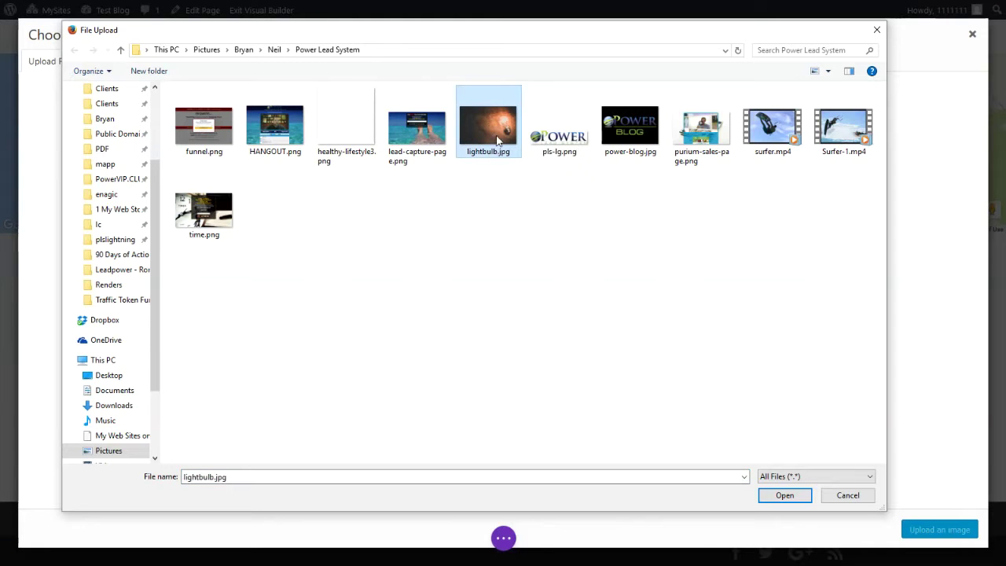
pyautogui.click(783, 497)
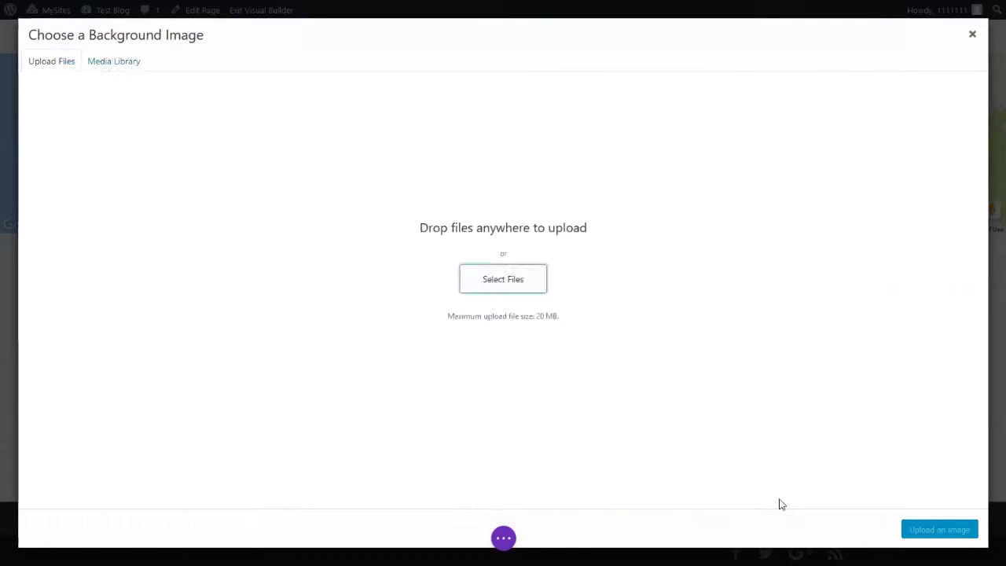
pyautogui.click(939, 529)
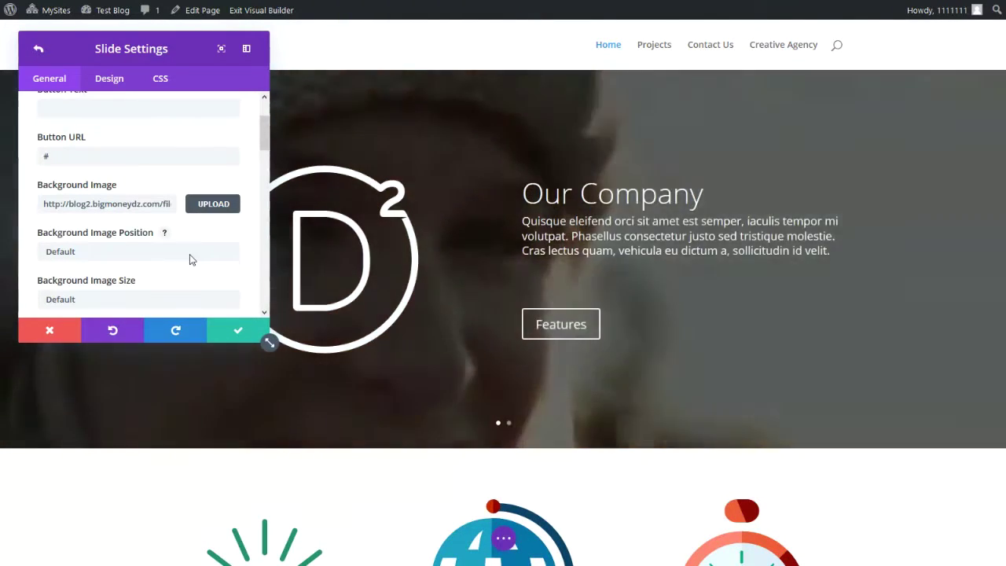
# Paste the caption 'The Power Lead System Rocks it is so Bright!', save, and view the lightbulb slide.
pyautogui.scroll(-5, 191, 260)
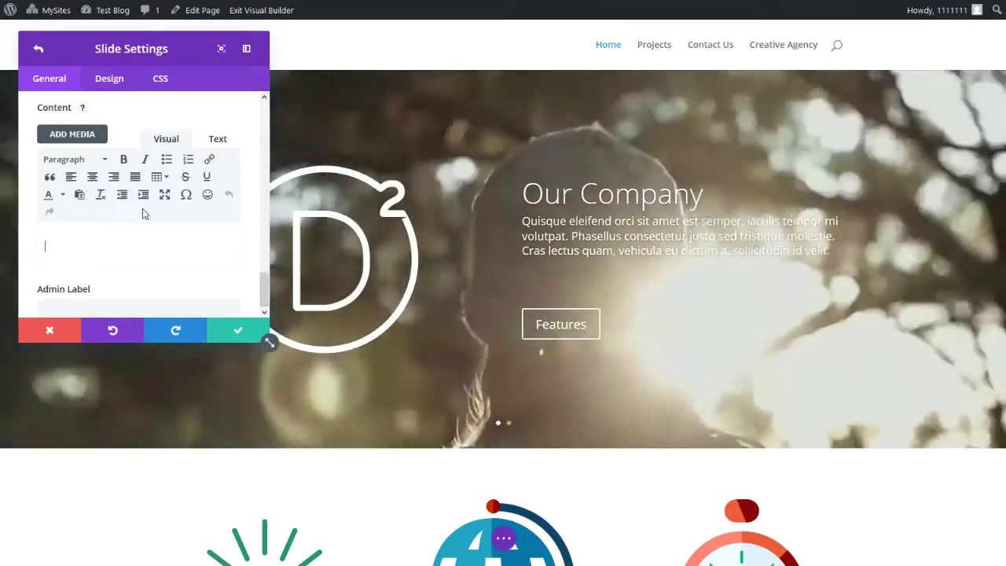
pyautogui.write('The Power Lead System Rocks it is so Bright!')
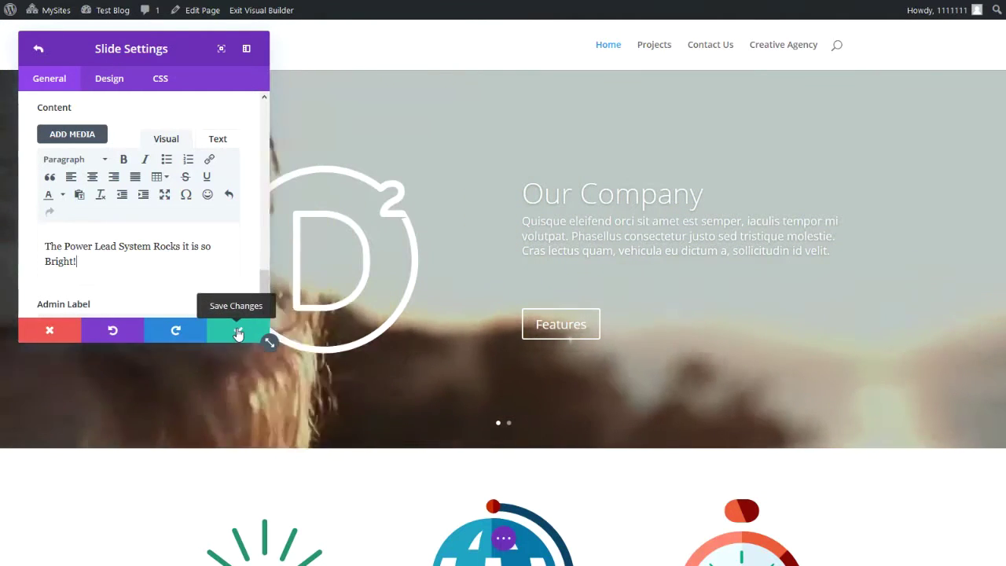
pyautogui.click(239, 333)
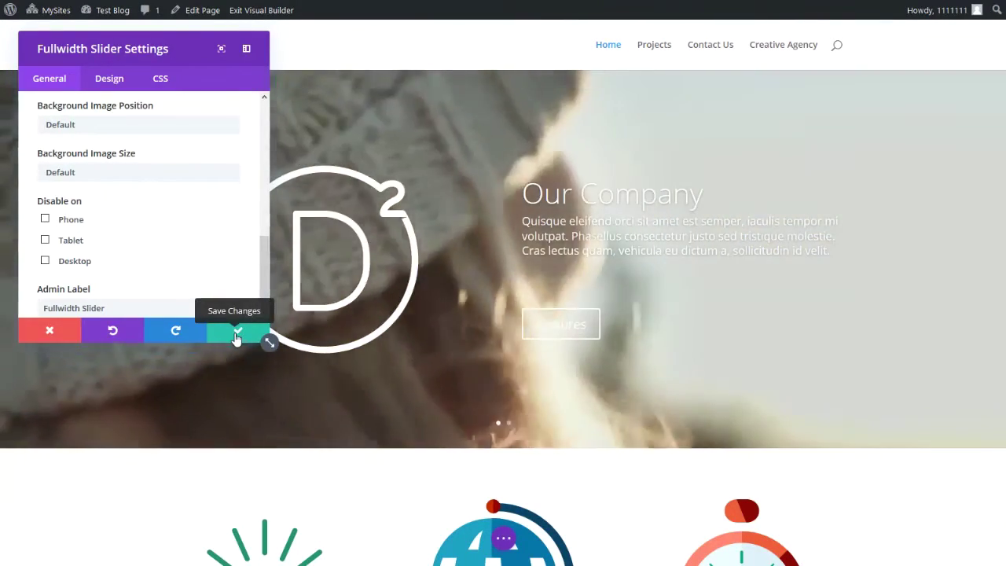
pyautogui.click(236, 336)
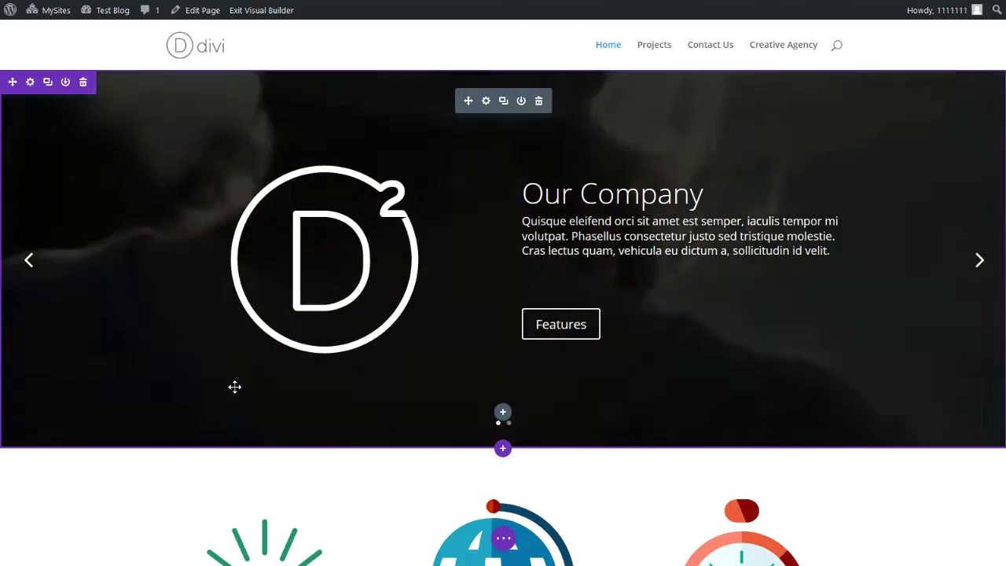
pyautogui.click(980, 262)
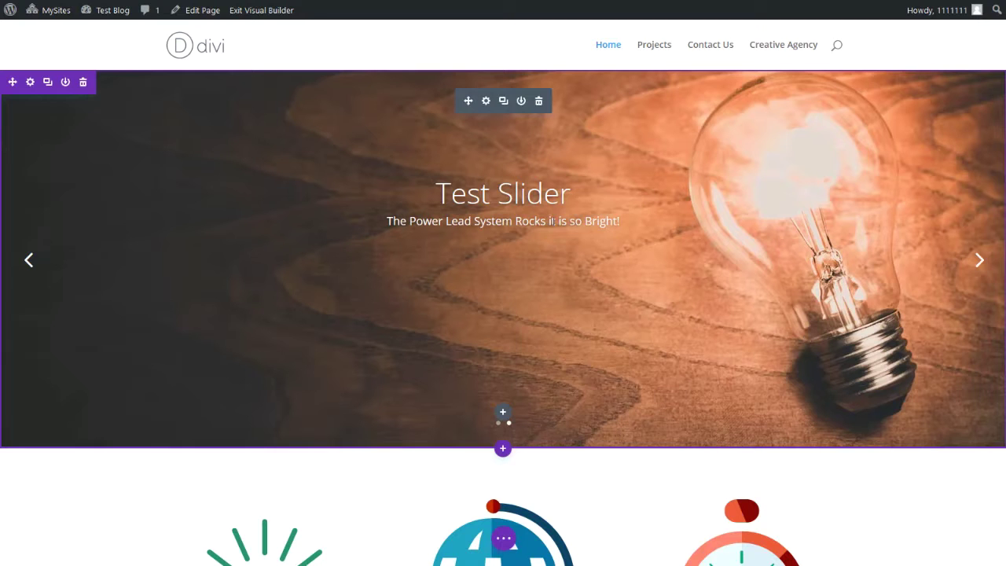
pyautogui.click(486, 102)
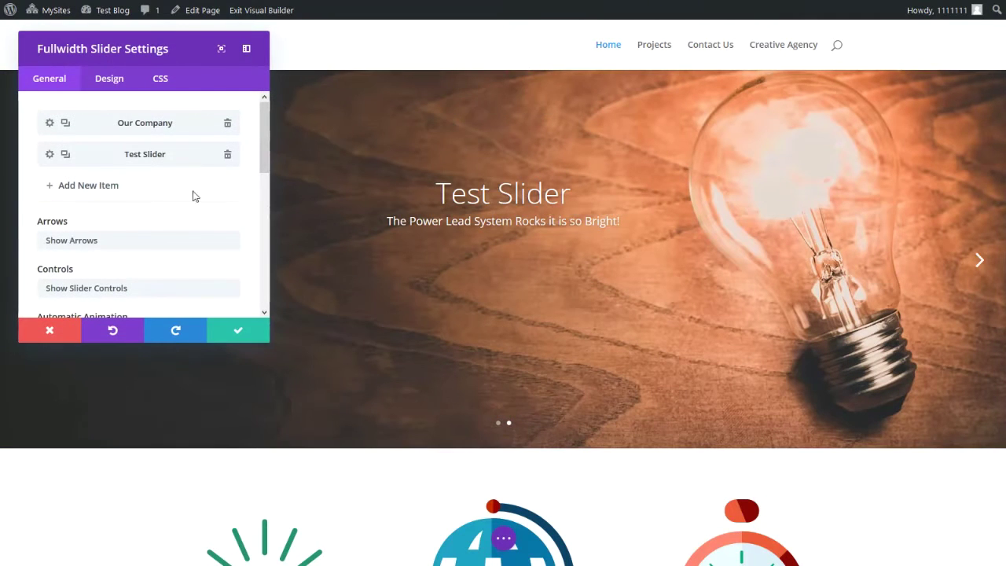
# Switch on the slider's Automatic Animation at 7000 ms and save the settings.
pyautogui.moveTo(266, 140); pyautogui.dragTo(260, 229)
pyautogui.scroll(1, 99, 143)
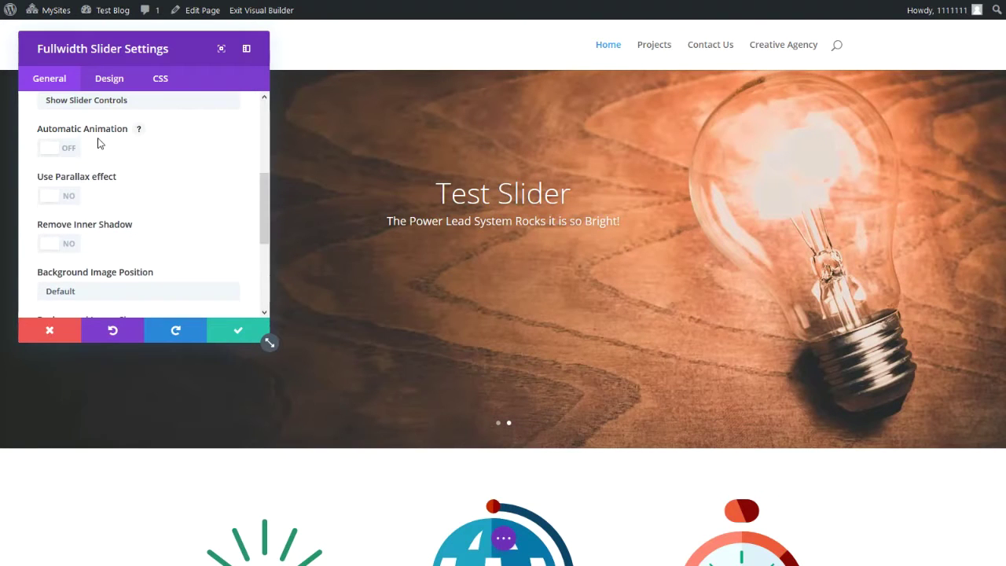
pyautogui.click(57, 149)
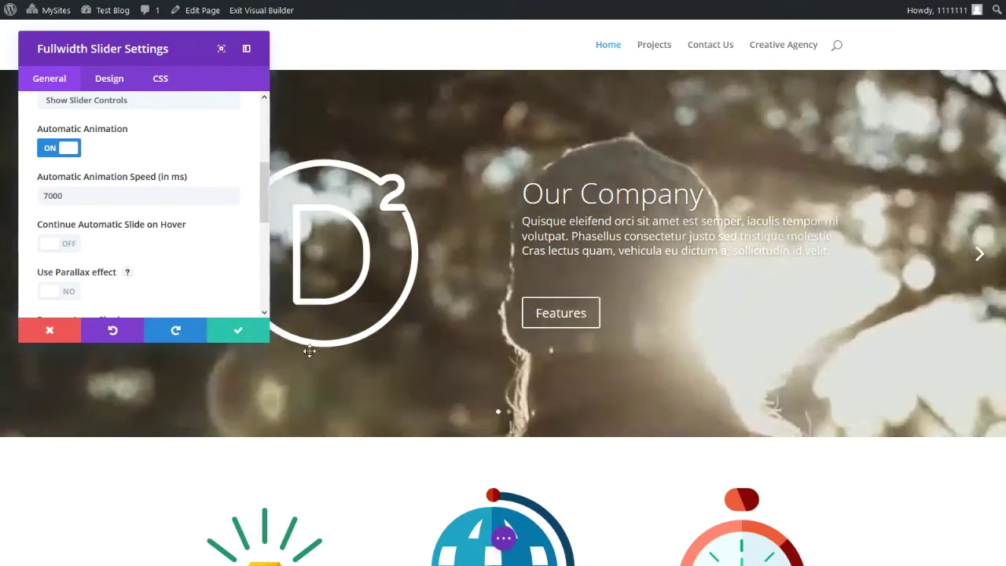
pyautogui.scroll(1, 258, 193)
pyautogui.moveTo(259, 193); pyautogui.dragTo(254, 134)
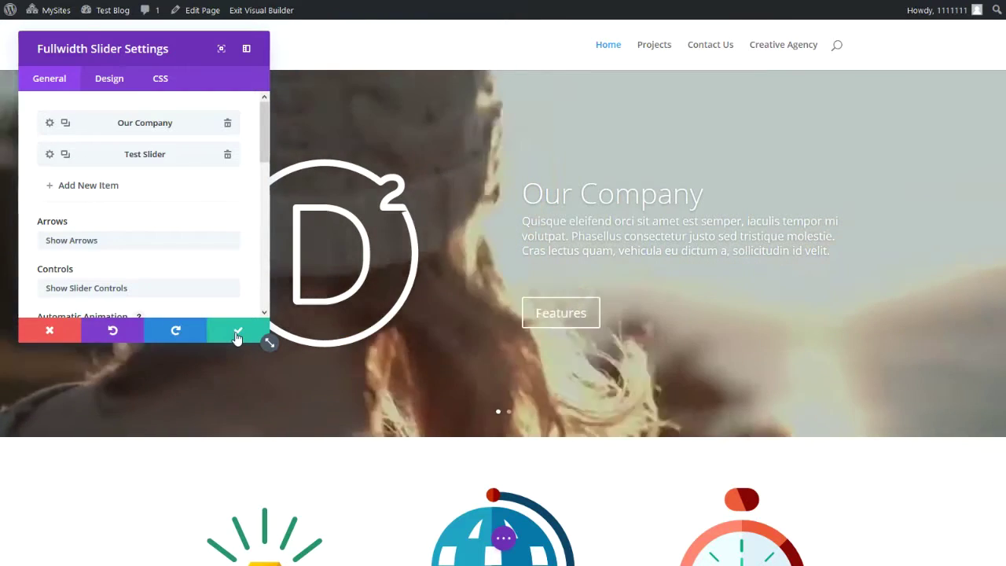
pyautogui.click(237, 333)
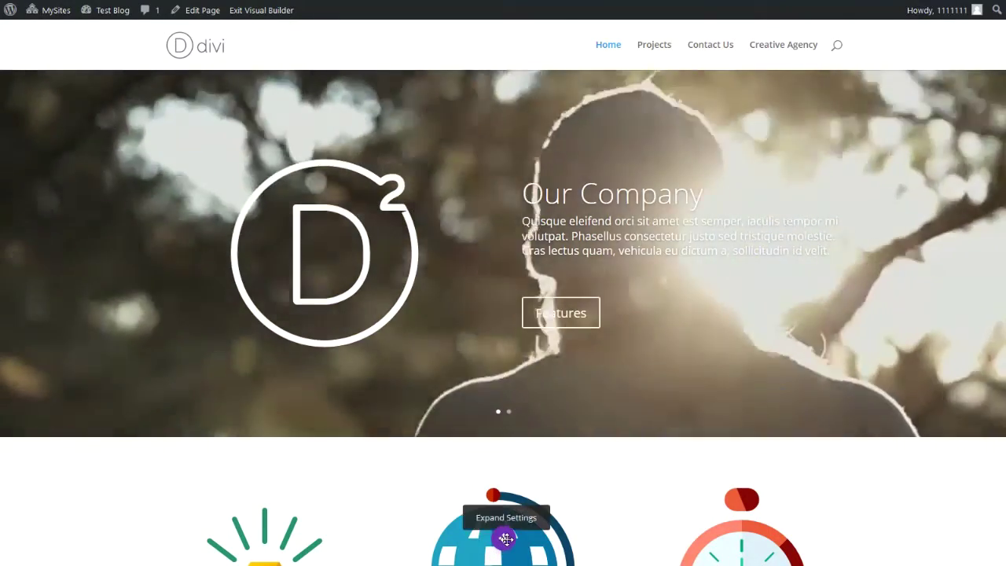
# Leave the Visual Builder and go to the Home page's backend Edit Page screen.
pyautogui.click(505, 538)
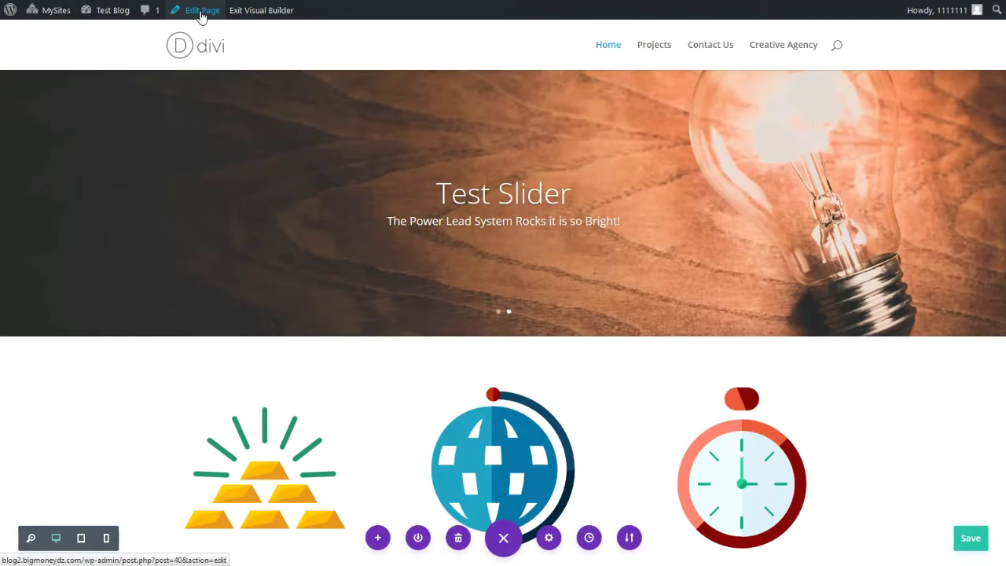
pyautogui.click(202, 11)
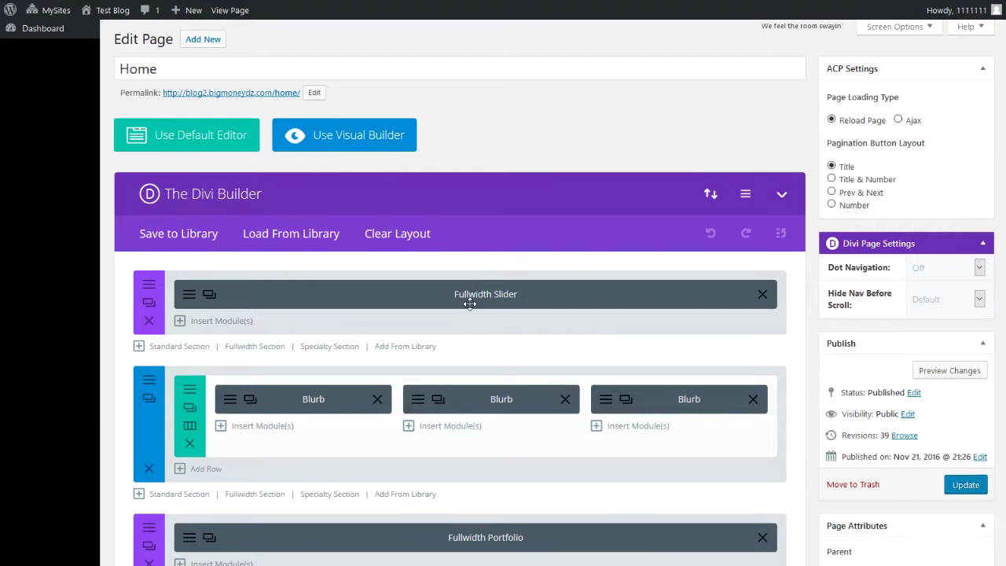
# Open the backend Fullwidth Slider settings, which list the single slide Our Company.
pyautogui.click(188, 298)
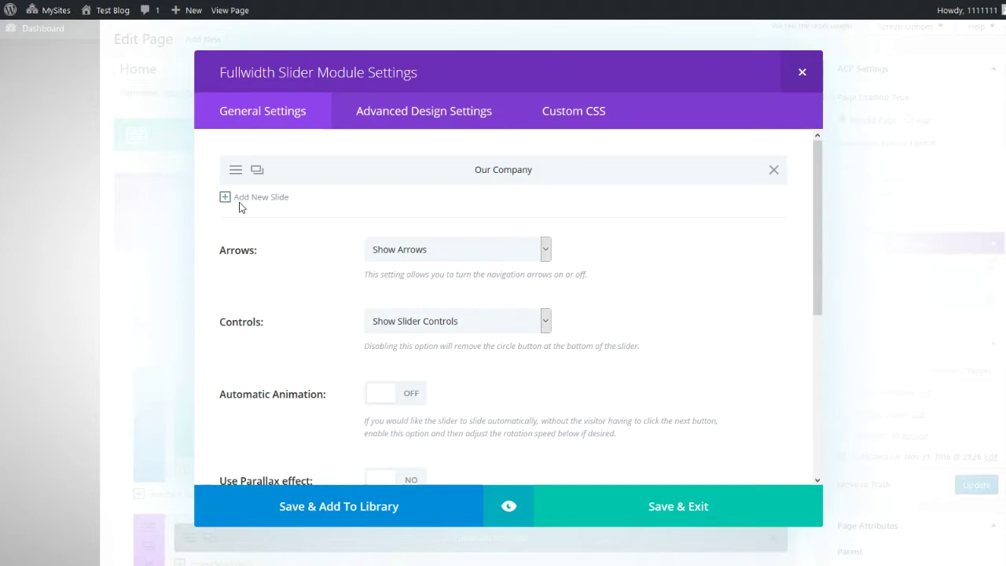
# Add a new slide using the lightbulb image from the media library as its background.
pyautogui.click(224, 197)
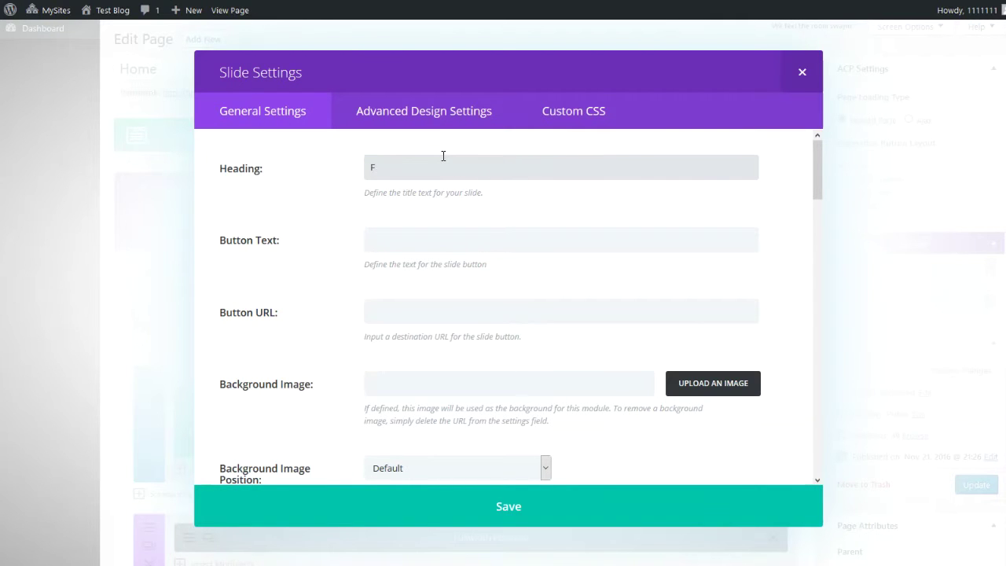
pyautogui.scroll(-2, 253, 258)
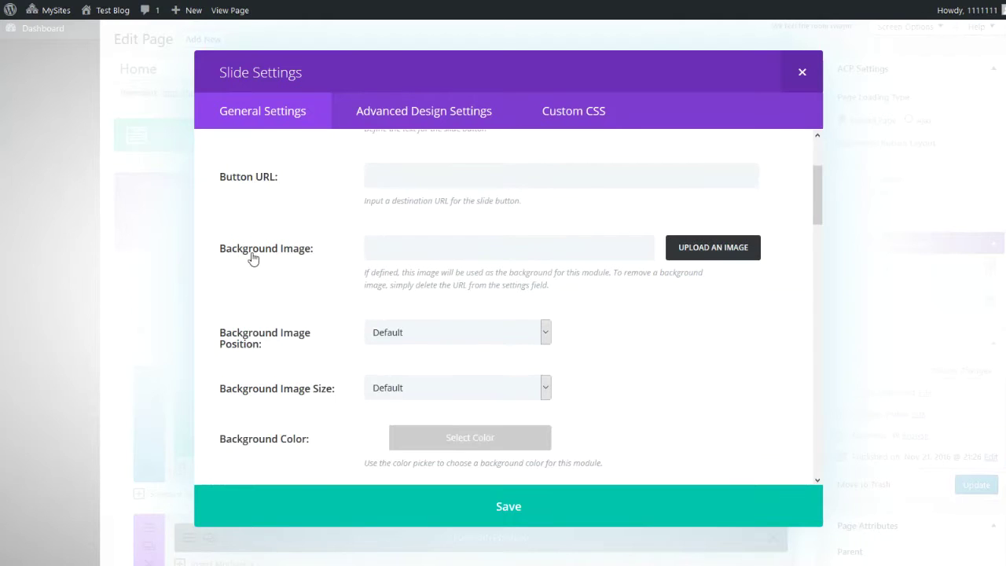
pyautogui.click(714, 249)
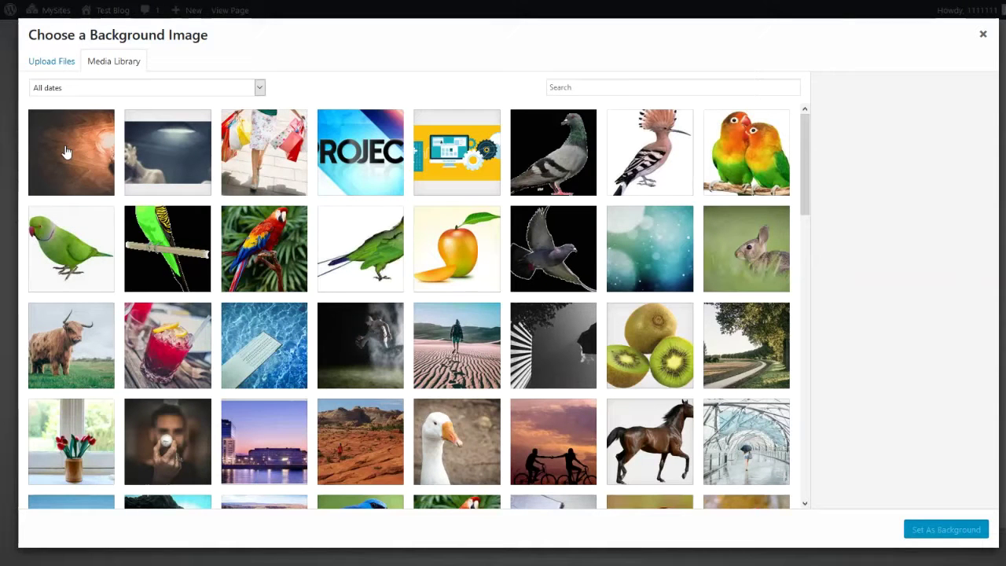
pyautogui.click(67, 153)
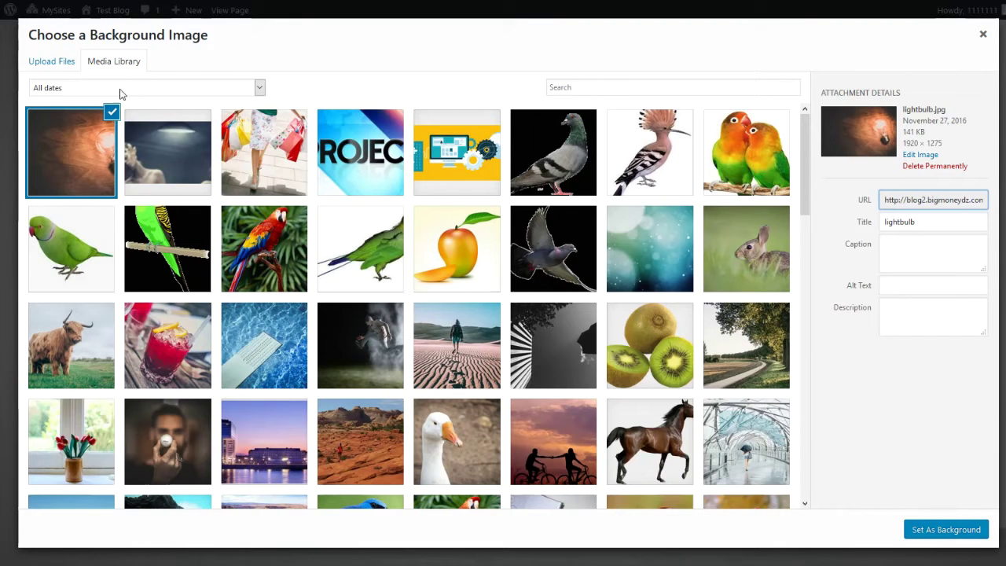
pyautogui.click(977, 533)
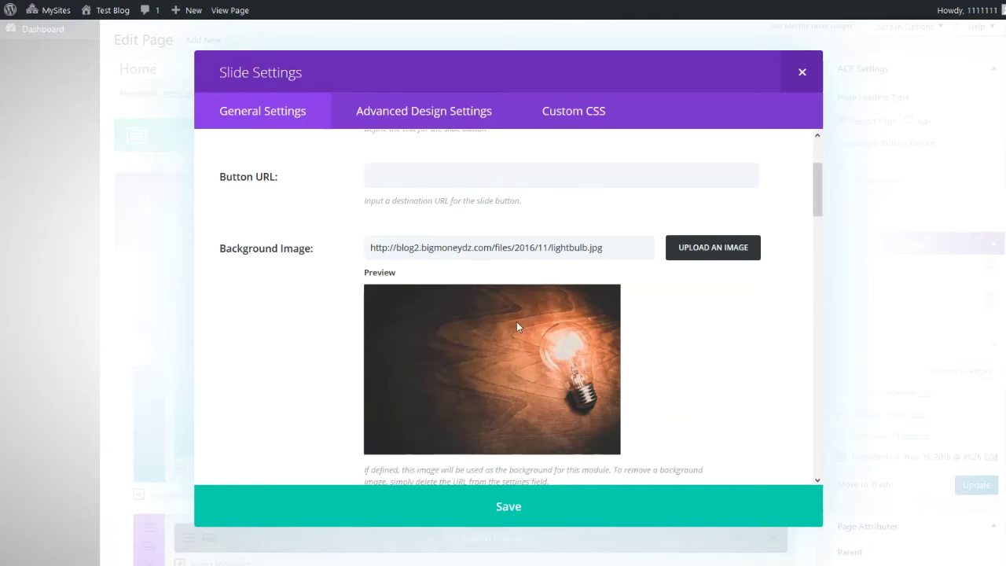
# Enter the caption 'ROCKS! The tool set you need to advance YOUR Business.' and save the slide.
pyautogui.scroll(-5, 777, 346)
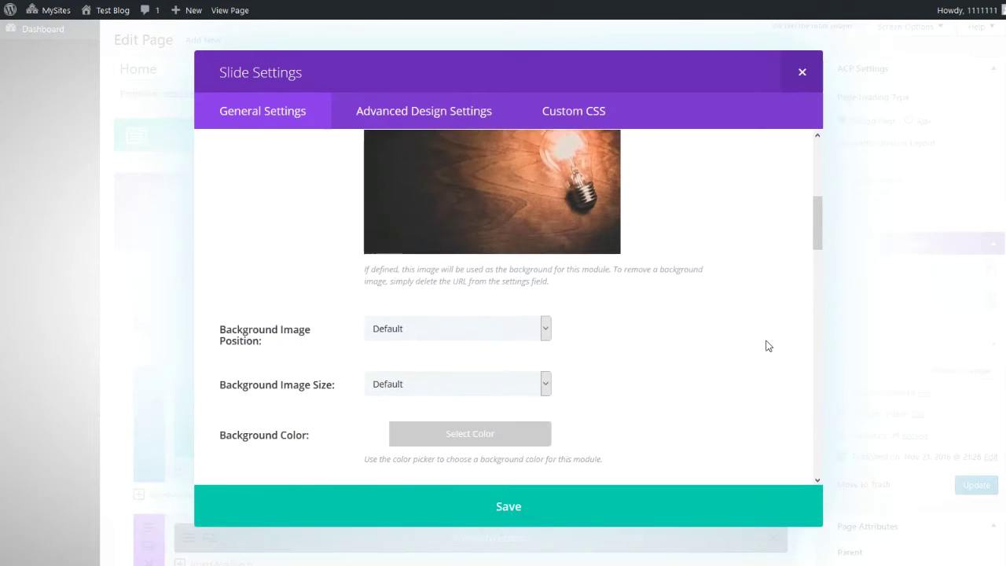
pyautogui.scroll(-12, 768, 346)
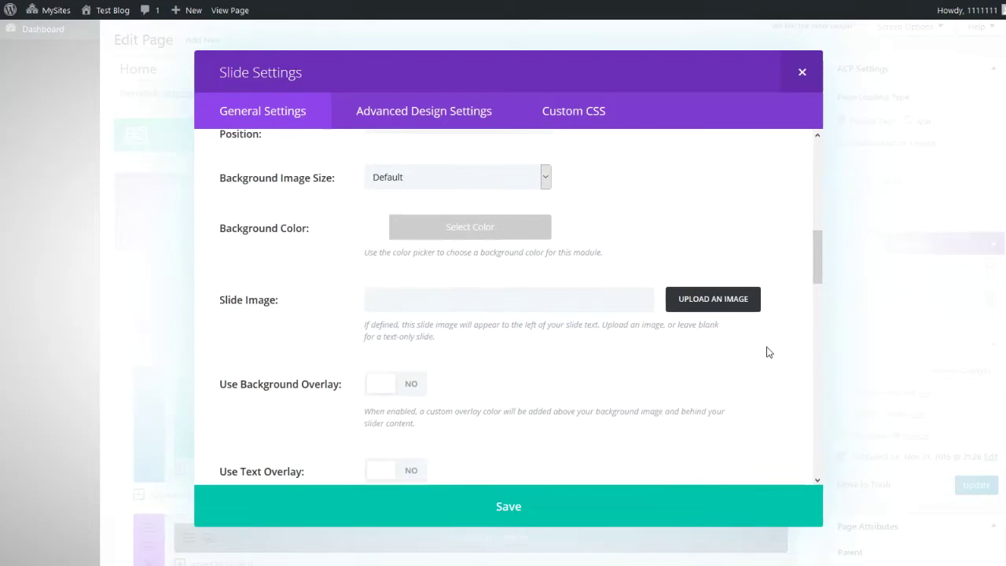
pyautogui.scroll(-15, 777, 362)
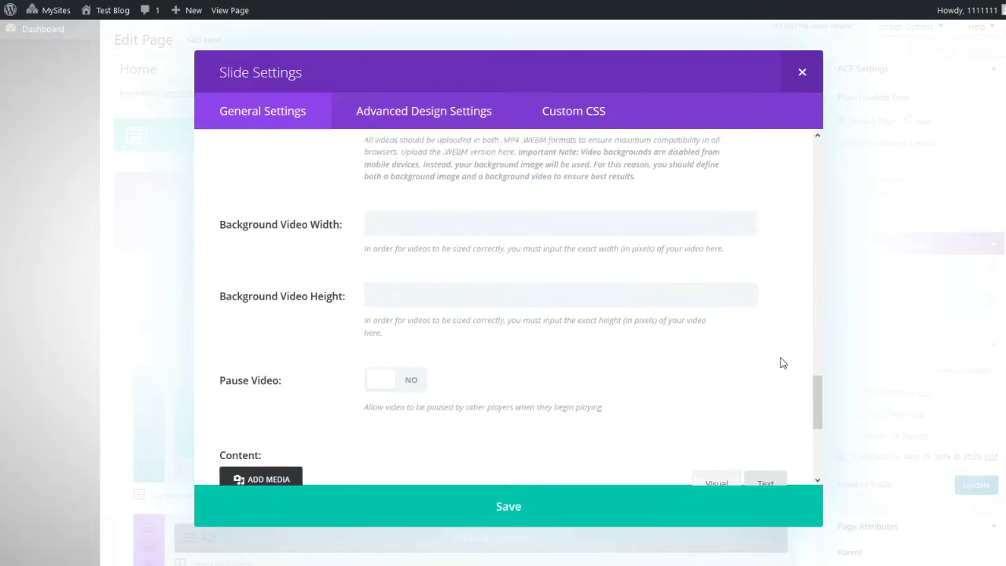
pyautogui.click(301, 302)
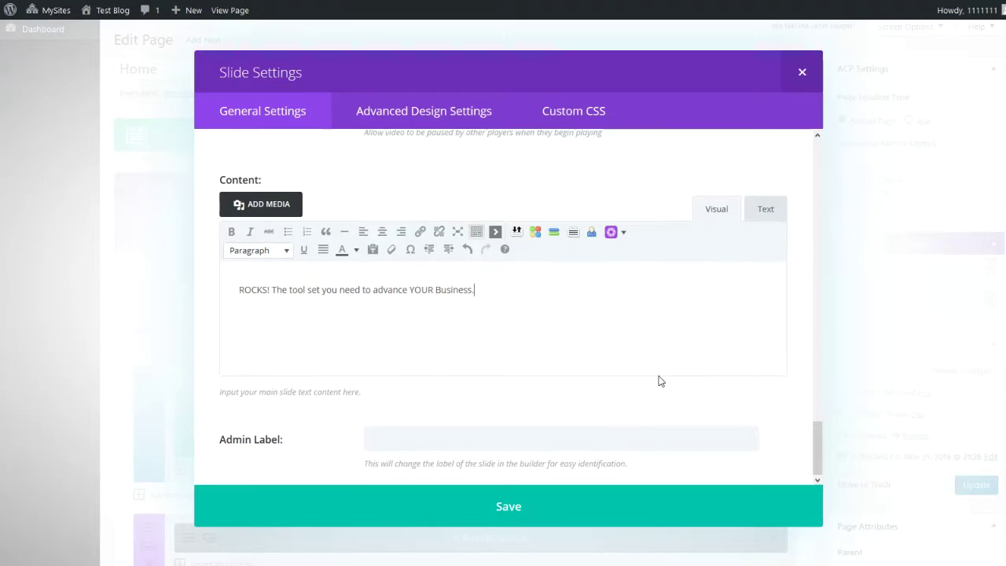
pyautogui.click(507, 508)
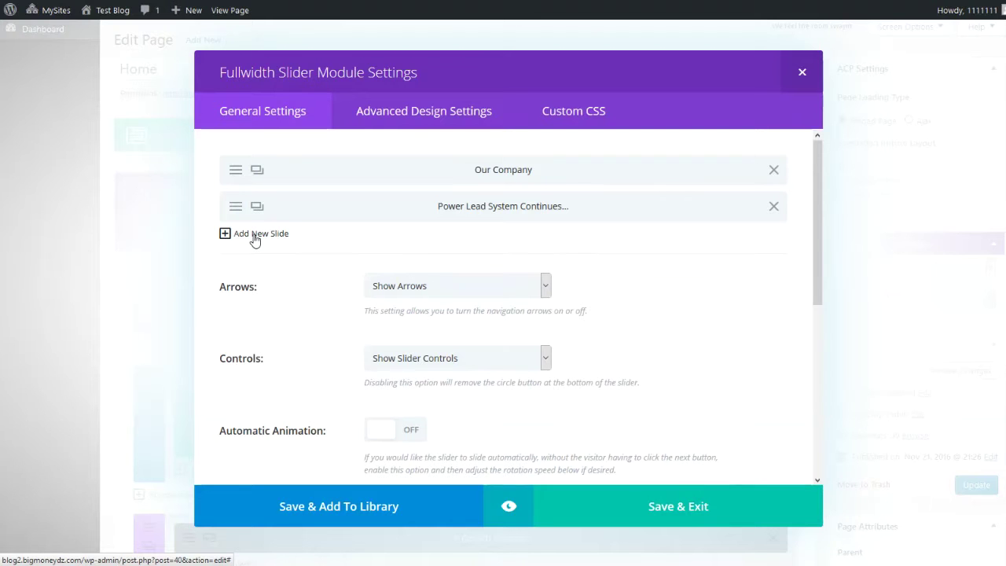
# Keep the slider's navigation dots and arrows shown.
pyautogui.scroll(-1, 731, 295)
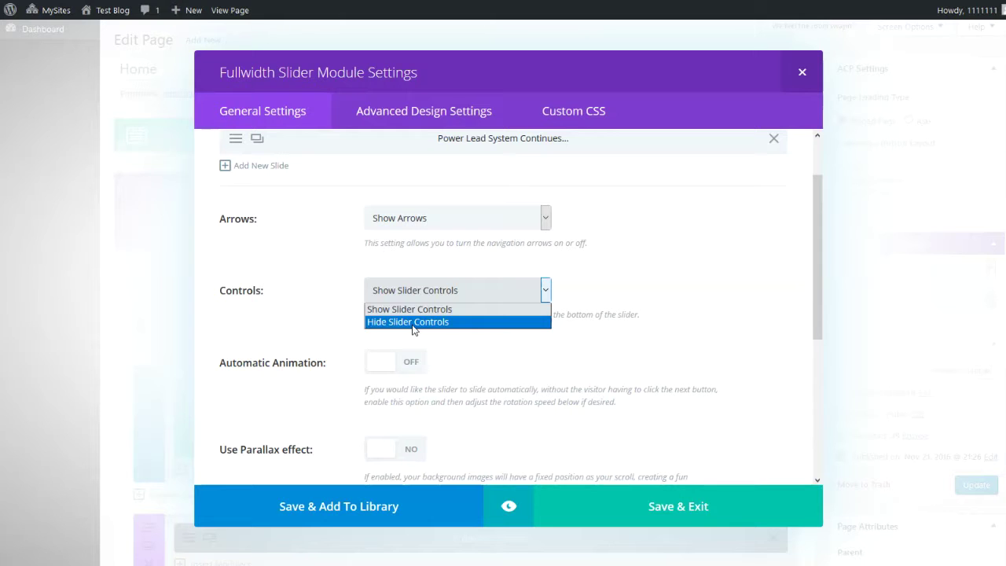
pyautogui.click(438, 310)
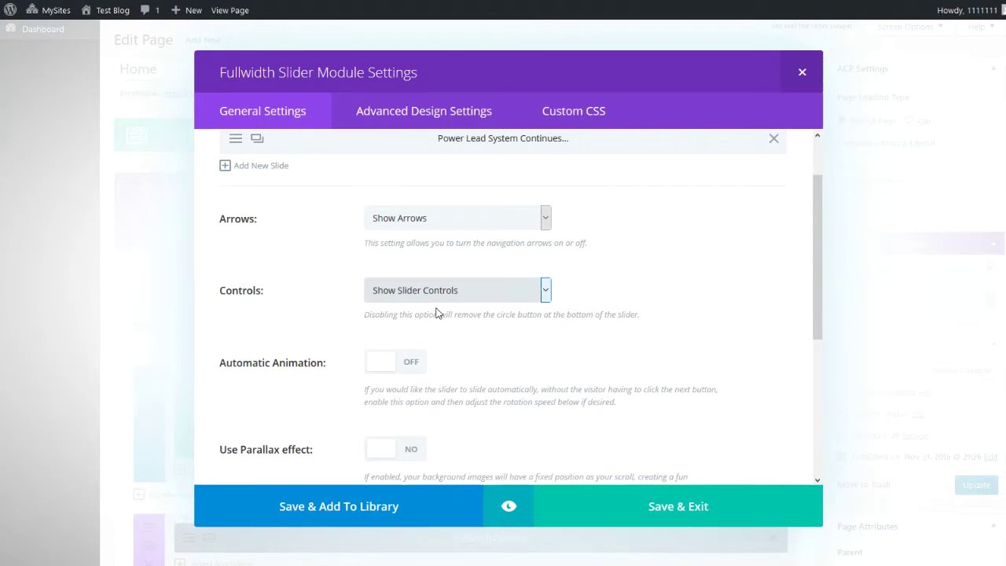
pyautogui.click(545, 219)
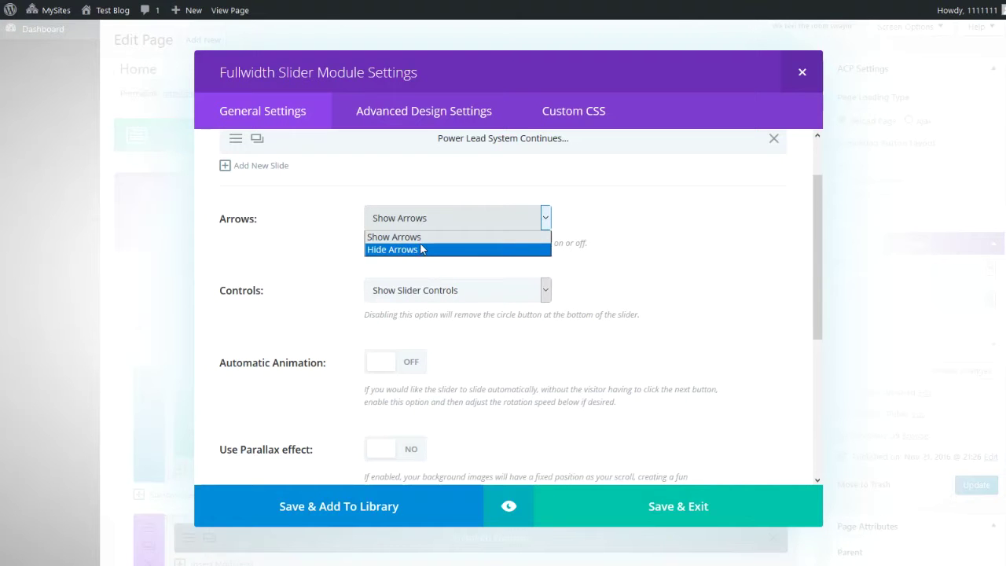
pyautogui.click(647, 241)
pyautogui.scroll(-2, 522, 363)
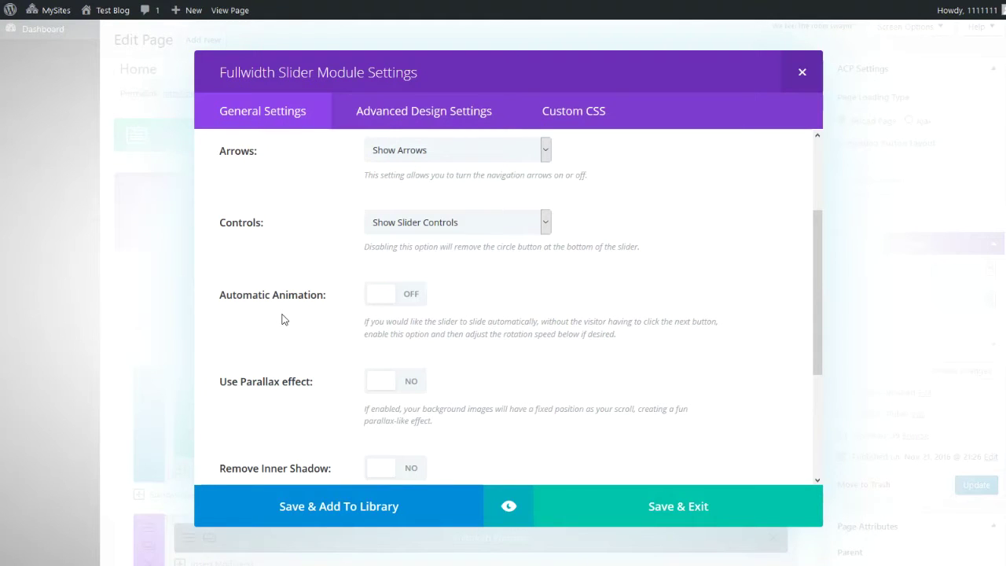
# Turn on Automatic Animation and set its speed to 5000 ms.
pyautogui.click(418, 301)
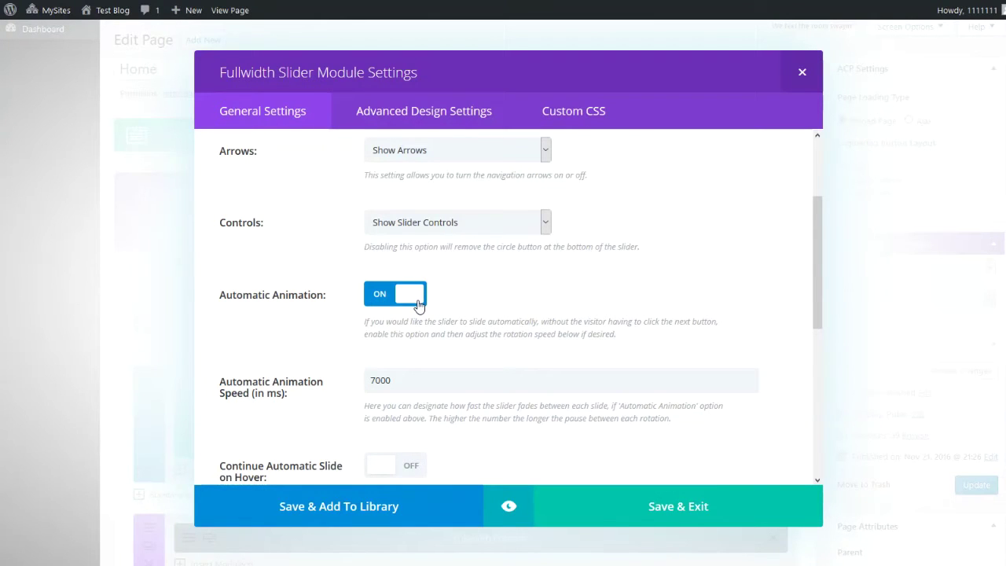
pyautogui.scroll(-1, 259, 324)
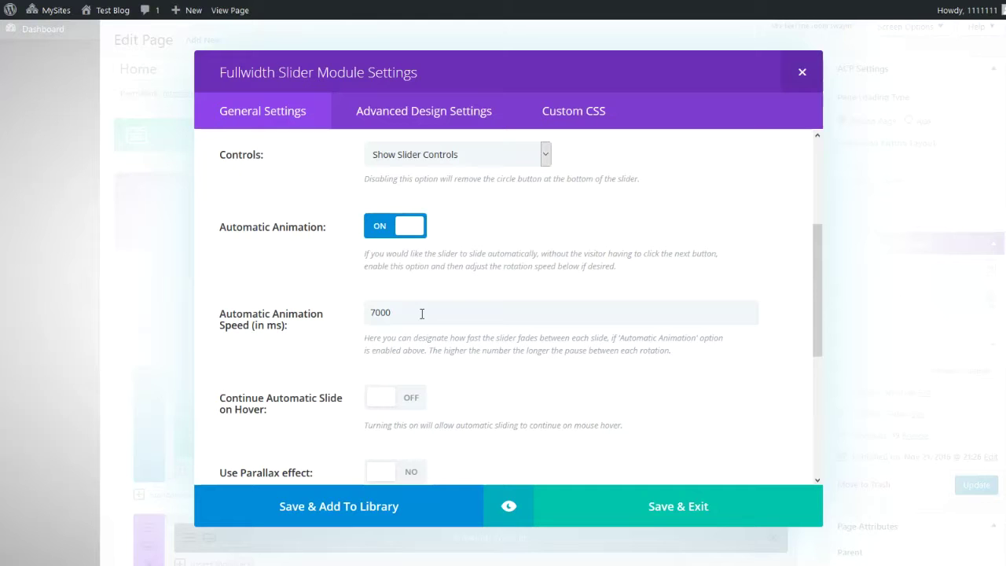
pyautogui.moveTo(415, 313); pyautogui.dragTo(367, 312)
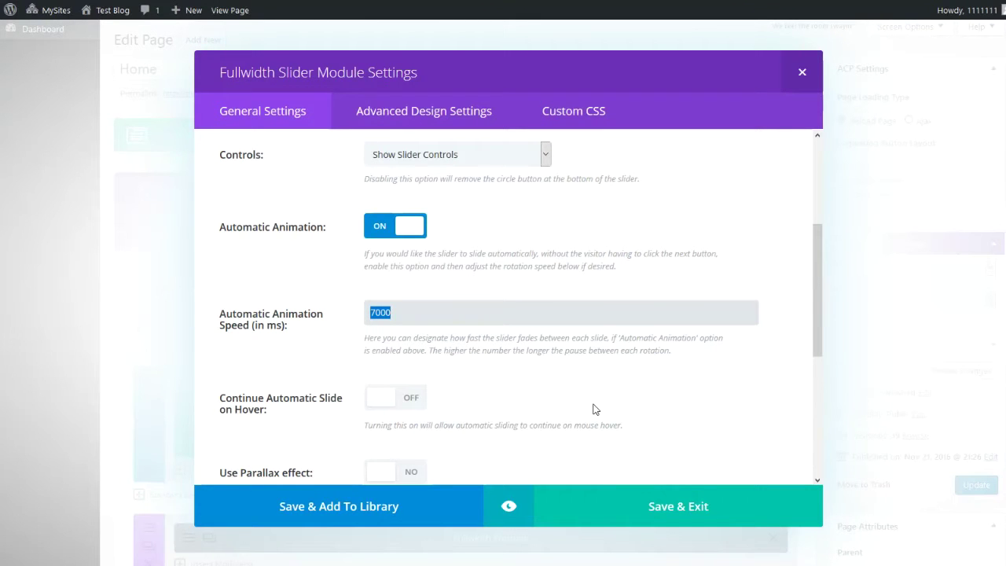
pyautogui.write('500')
pyautogui.scroll(-4, 577, 307)
pyautogui.scroll(1, 537, 209)
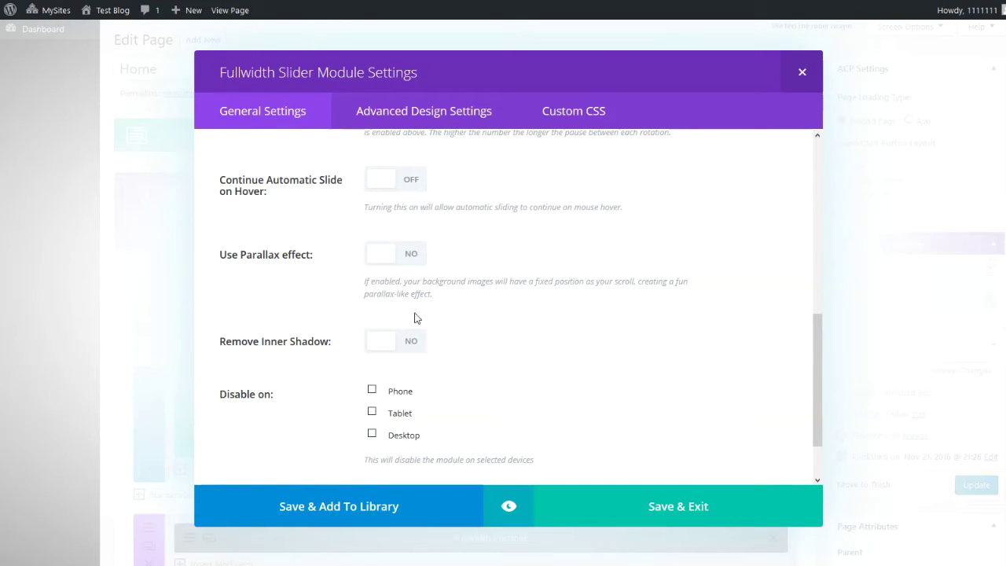
pyautogui.scroll(-2, 548, 328)
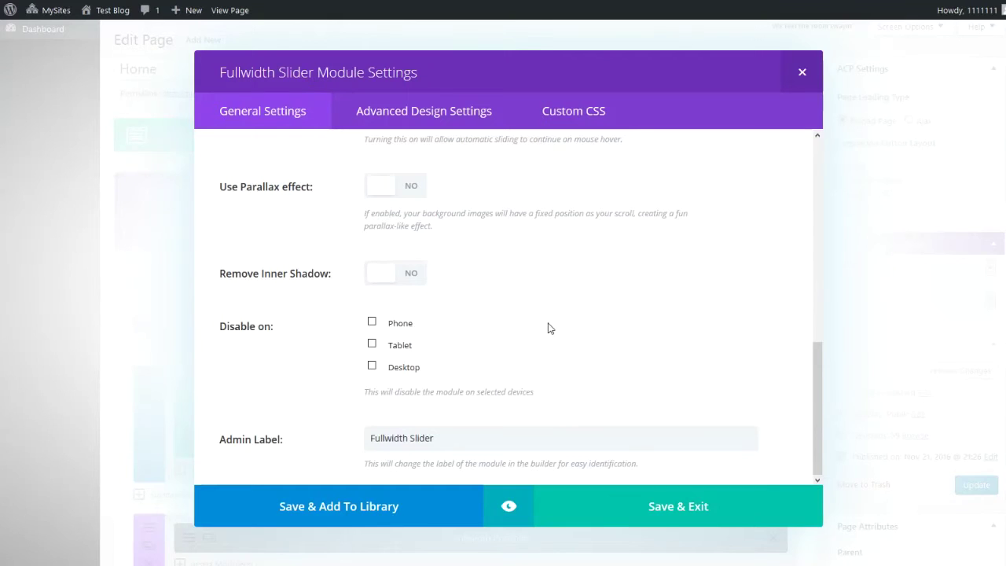
pyautogui.scroll(10, 620, 386)
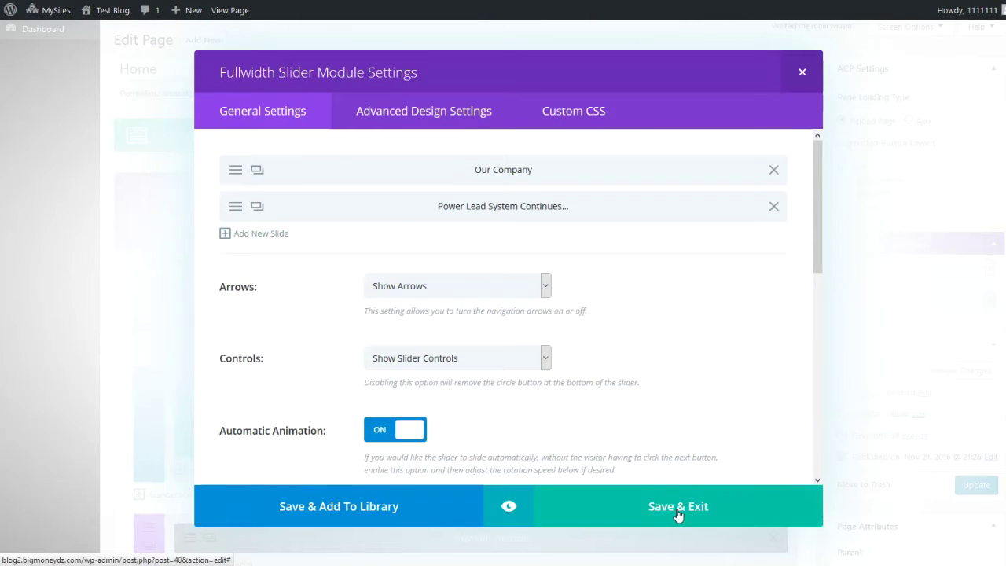
# Save the slider, update the Home page, and reopen the slider settings on the live page.
pyautogui.click(678, 508)
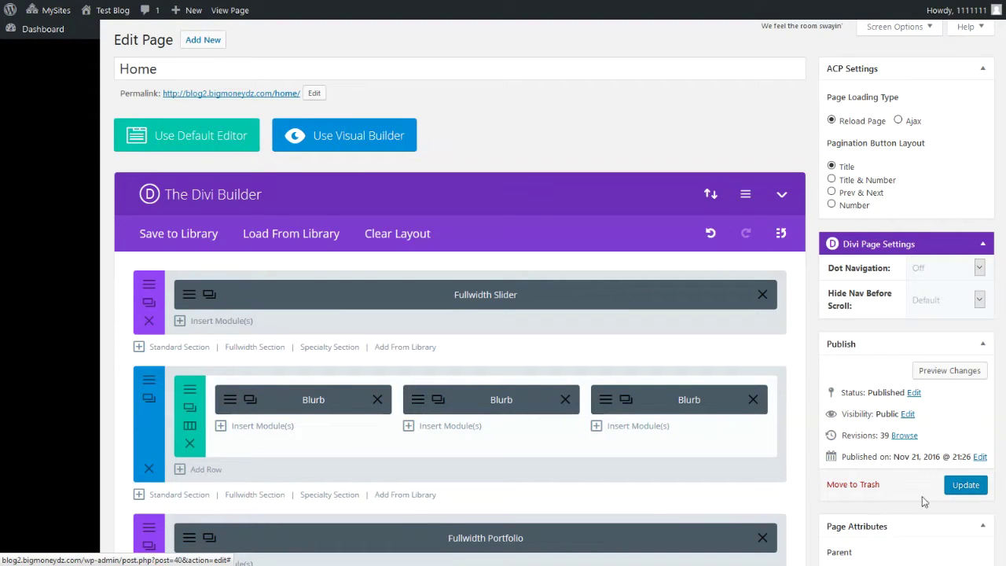
pyautogui.click(965, 486)
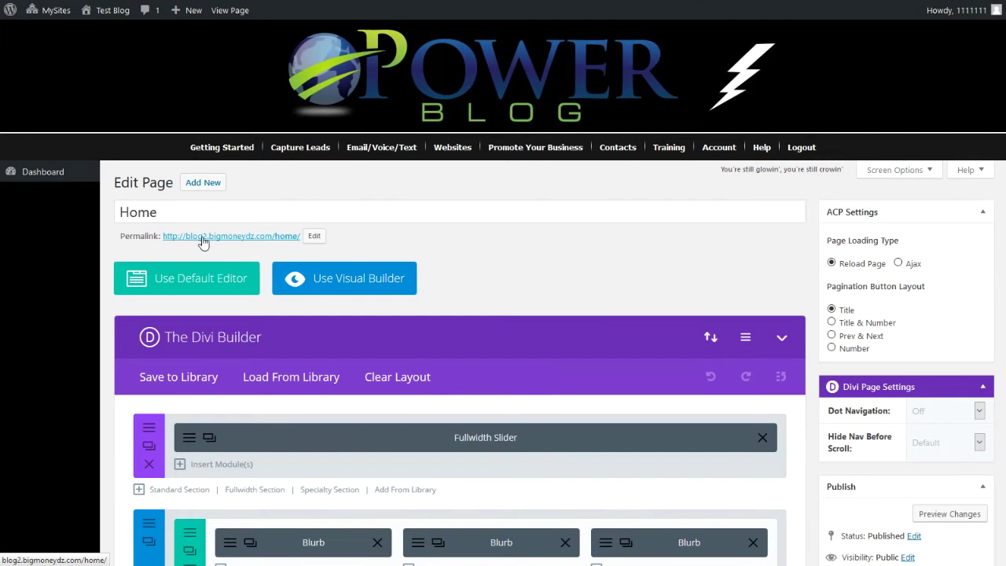
pyautogui.click(204, 237)
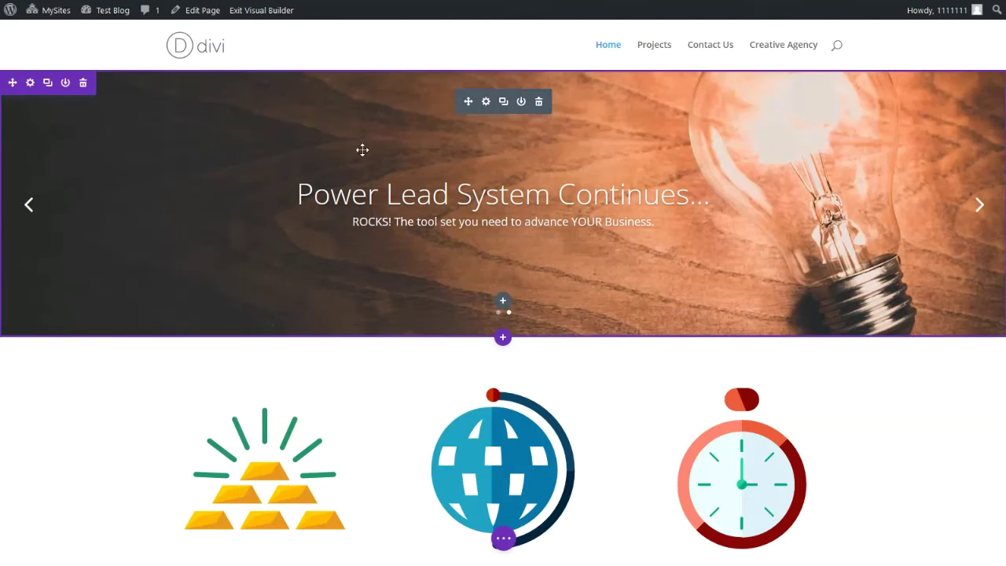
pyautogui.click(486, 103)
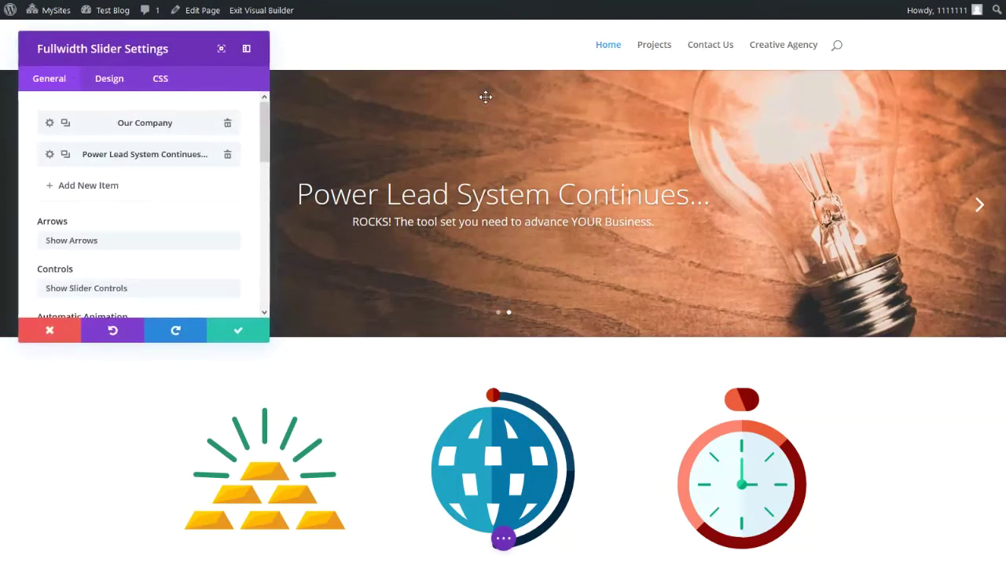
# In the lightbulb slide's settings, change the heading's last word so it reads 'Power Lead System Rocks!'.
pyautogui.click(49, 154)
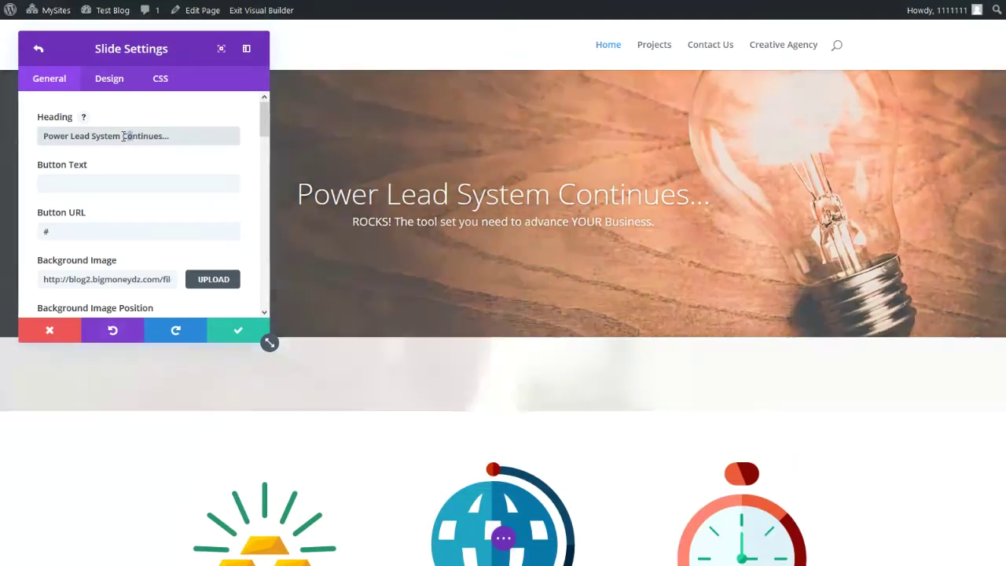
pyautogui.doubleClick(127, 137)
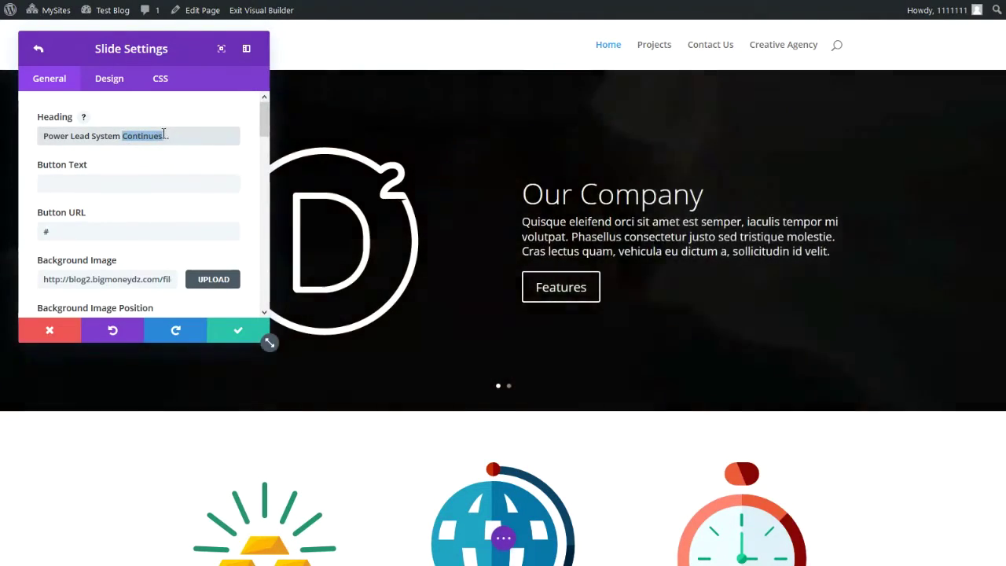
pyautogui.write('Basics')
# Delete 'ROCKS!' from the caption's start, then apply the slide and slider changes.
pyautogui.scroll(-5, 211, 234)
pyautogui.scroll(-8, 206, 233)
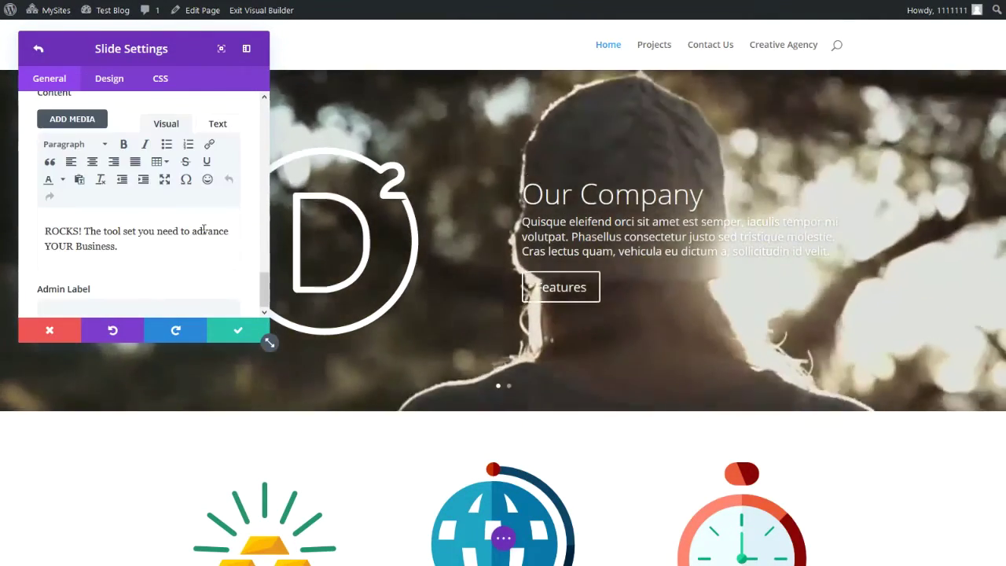
pyautogui.click(85, 231)
pyautogui.moveTo(84, 231); pyautogui.dragTo(14, 227)
pyautogui.press('BackSpace')
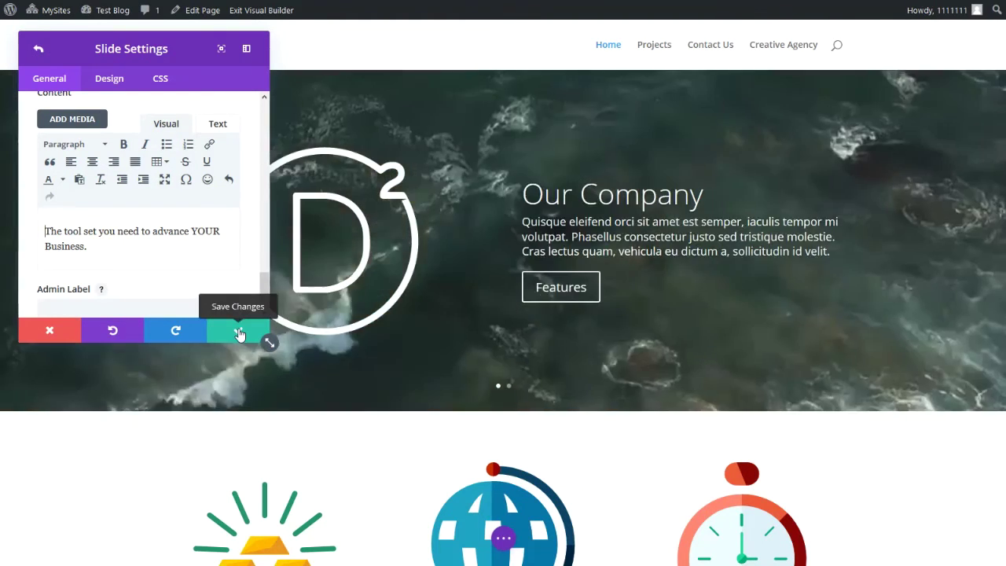
pyautogui.click(239, 334)
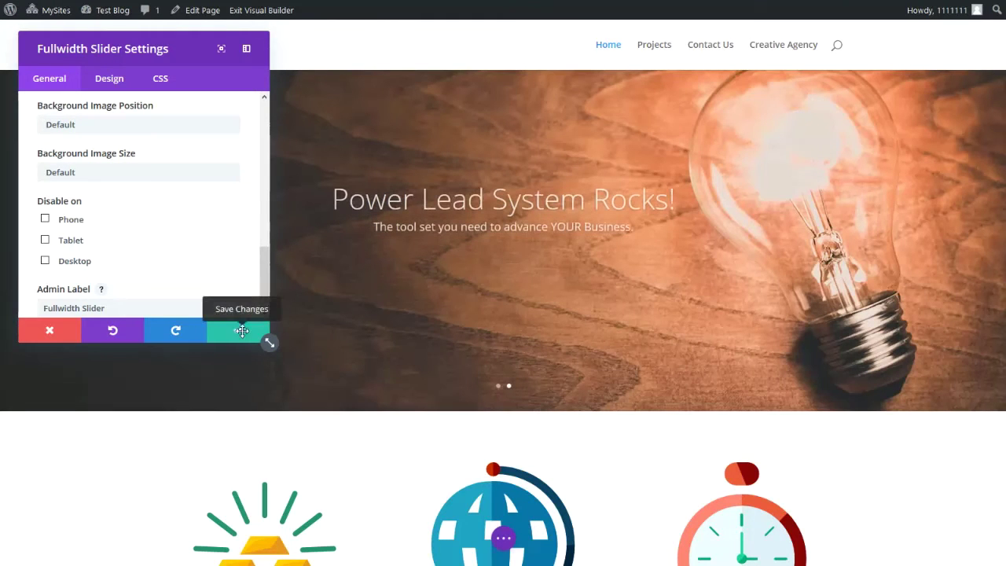
pyautogui.click(241, 331)
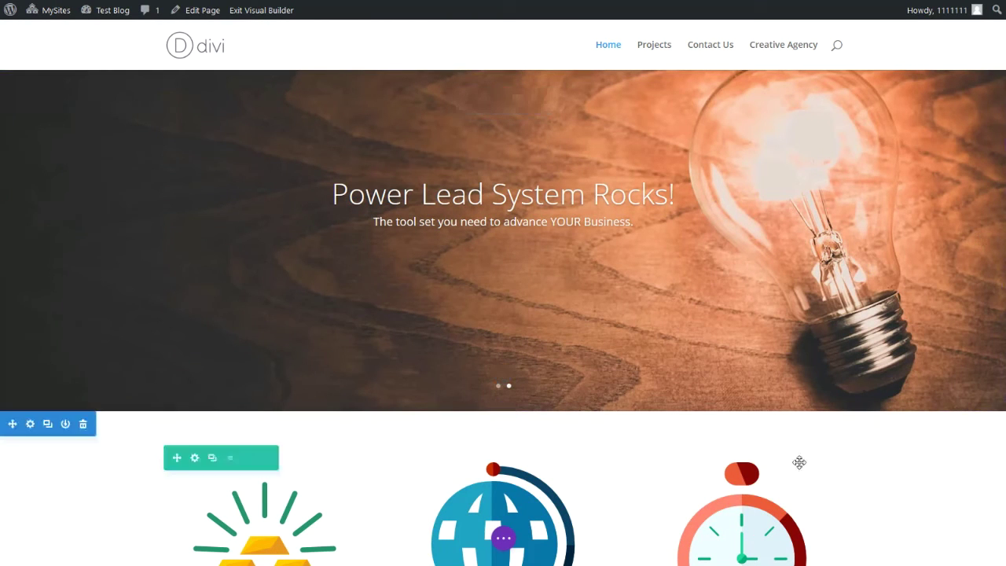
# Save the Home page from the expanded page bar at the bottom.
pyautogui.click(502, 540)
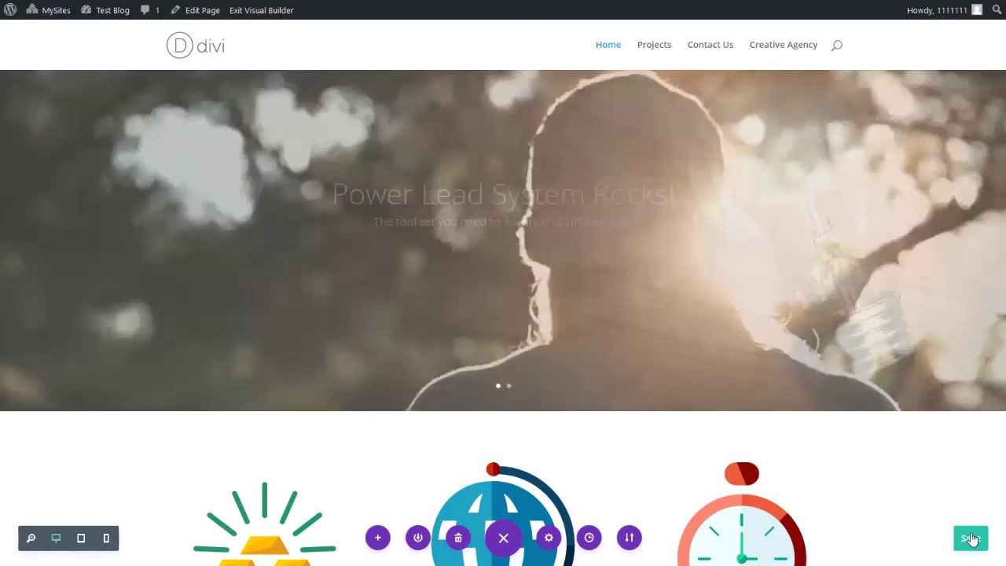
pyautogui.click(972, 539)
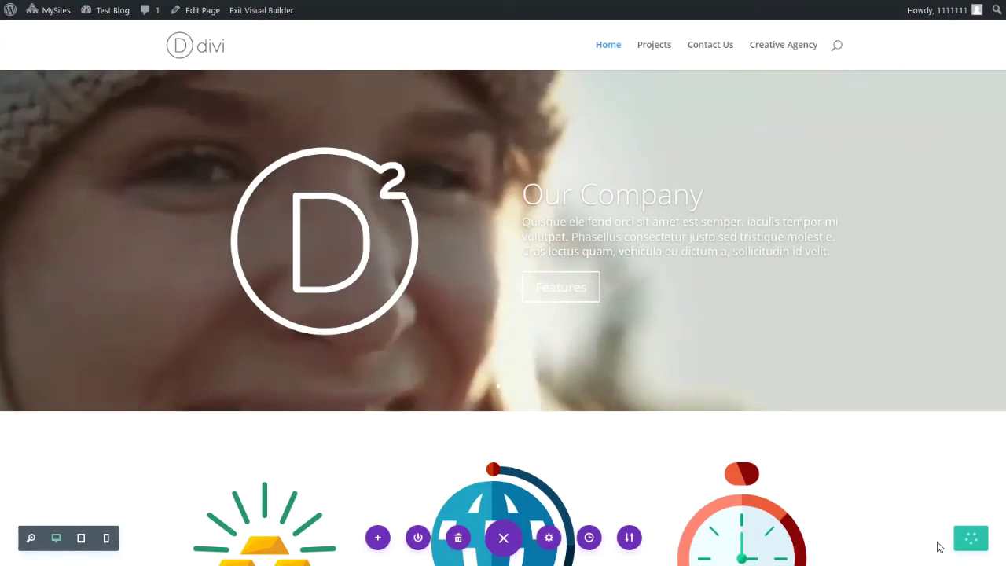